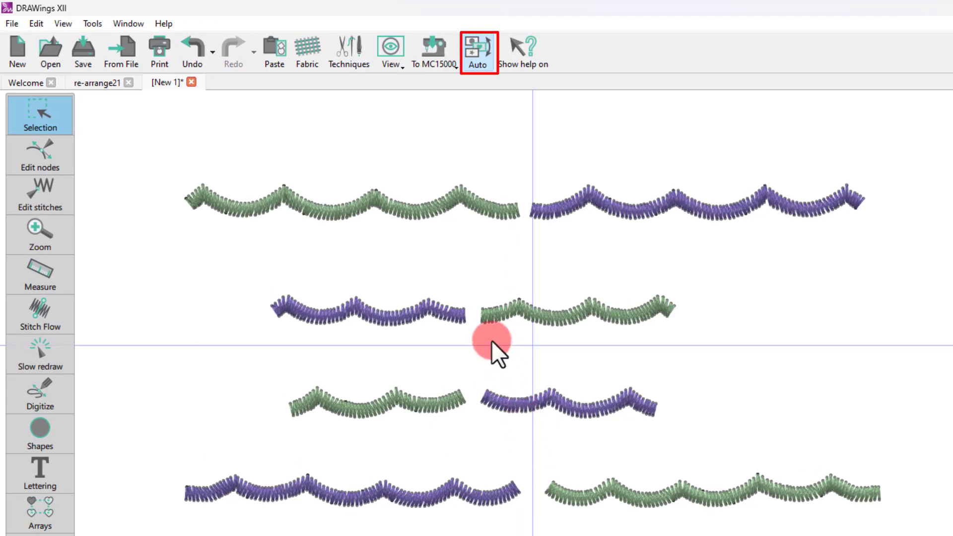
Switch stitch sequencing from Auto to Manual and pick the Re-arrange tool.
{"action": "left_click", "coordinate": [476, 55]}
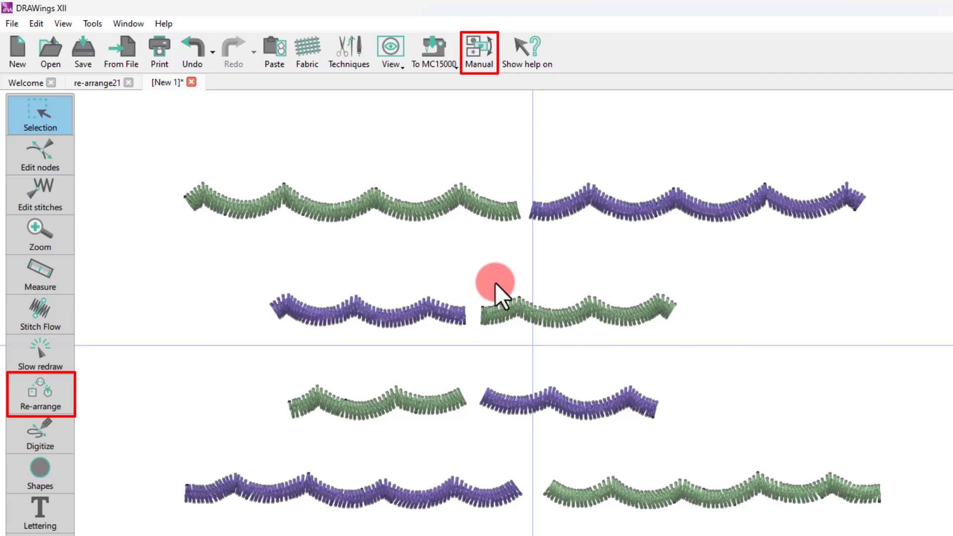
{"action": "left_click", "coordinate": [50, 397]}
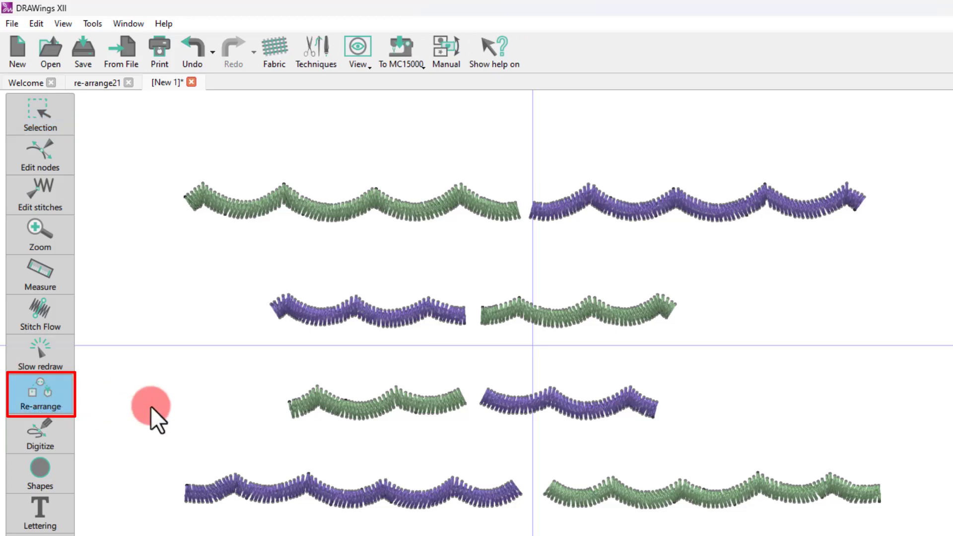
Chain the bottom-left purple wave to the second-row and third-row purple waves with Re-arrange links.
{"action": "left_click", "coordinate": [204, 208]}
{"action": "left_click", "coordinate": [225, 209]}
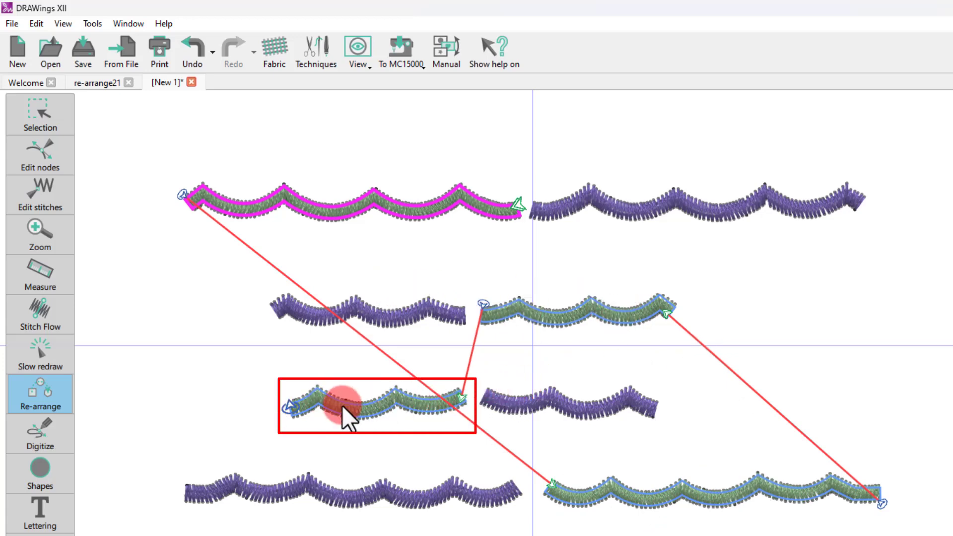
{"action": "left_click_drag", "start_coordinate": [341, 405], "coordinate": [567, 204]}
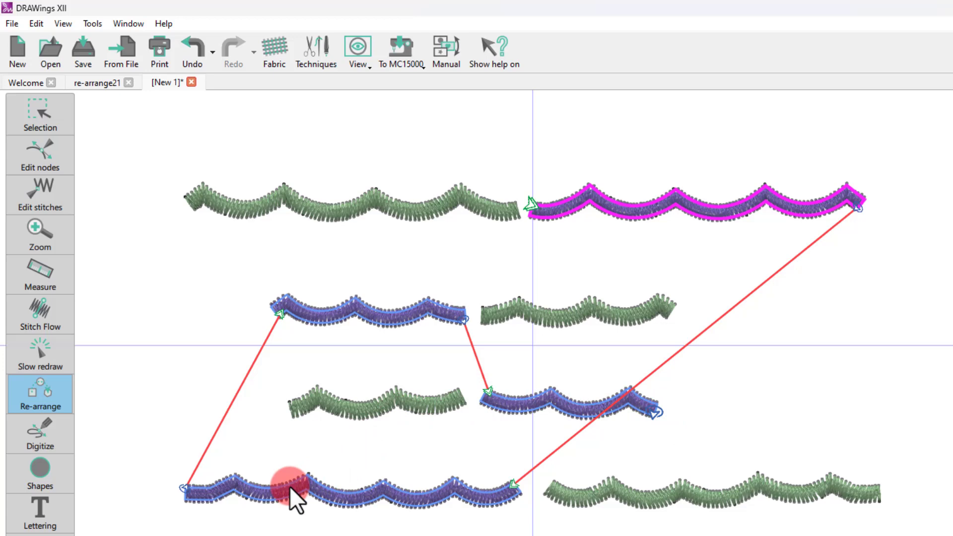
{"action": "left_click_drag", "start_coordinate": [290, 487], "coordinate": [338, 341]}
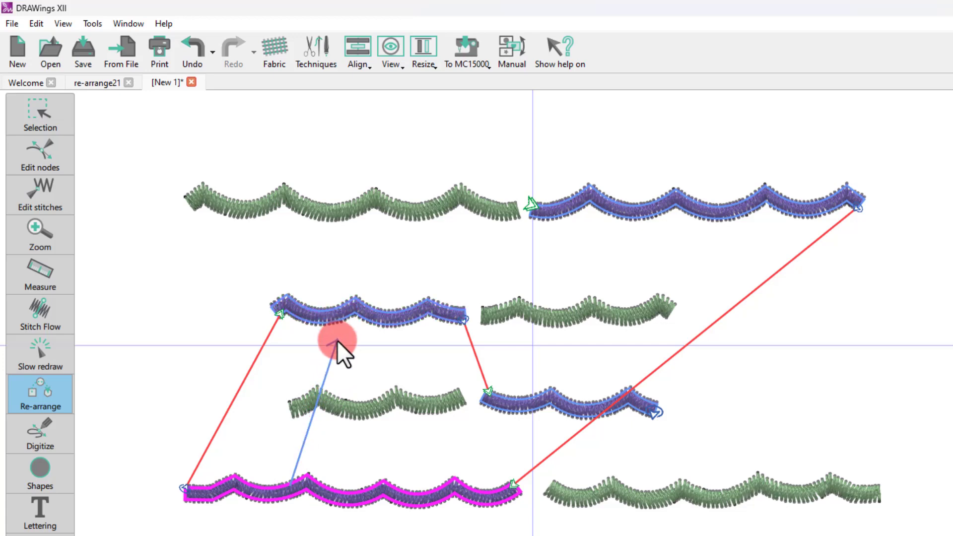
{"action": "left_click_drag", "start_coordinate": [338, 341], "coordinate": [498, 408]}
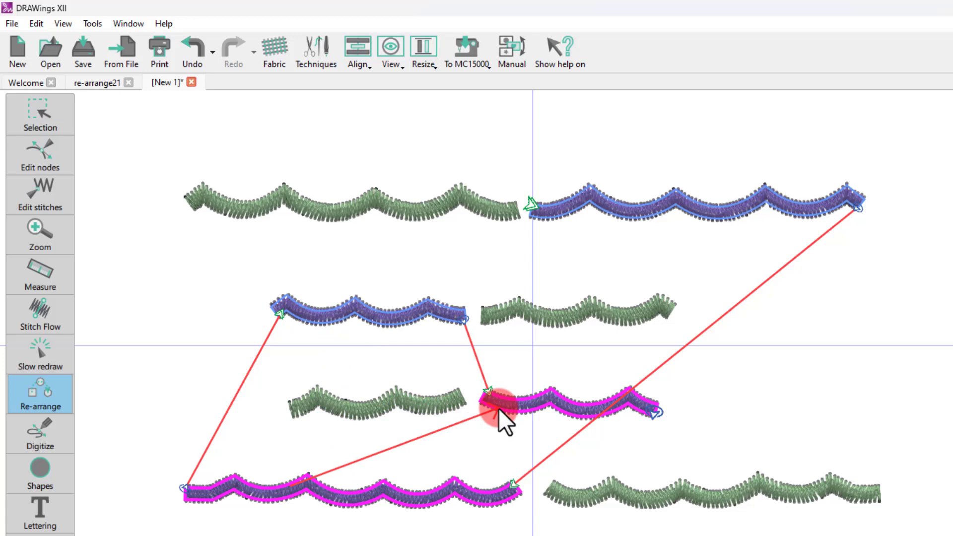
{"action": "left_click_drag", "start_coordinate": [498, 408], "coordinate": [499, 408]}
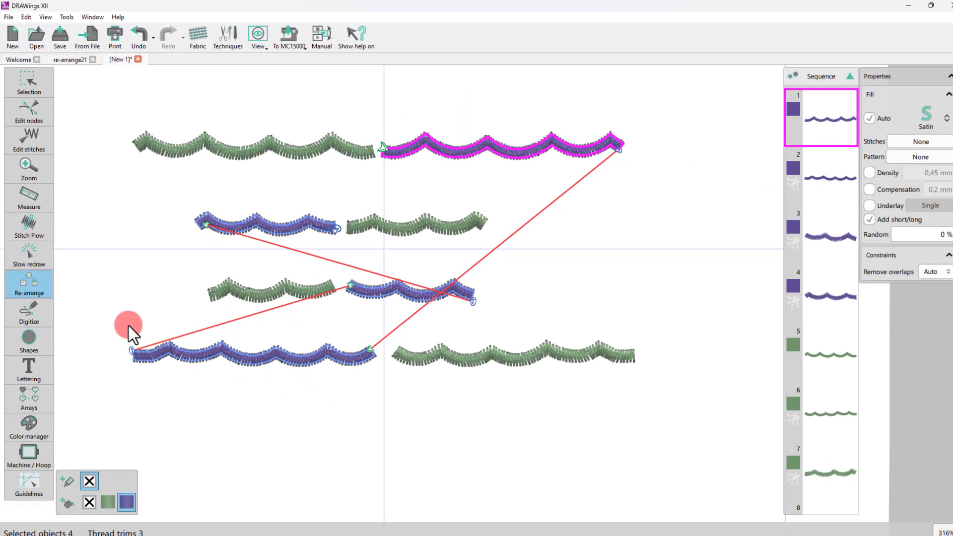
Put the bottom-left purple wave first in the Sequence panel and move item 4 to position 2.
{"action": "left_click_drag", "start_coordinate": [228, 344], "coordinate": [304, 349]}
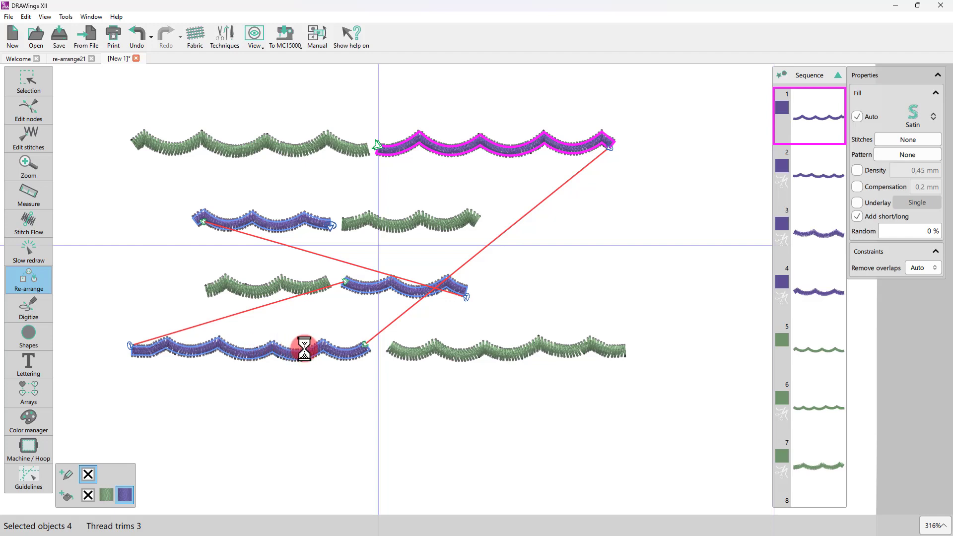
{"action": "left_click_drag", "start_coordinate": [304, 349], "coordinate": [816, 222]}
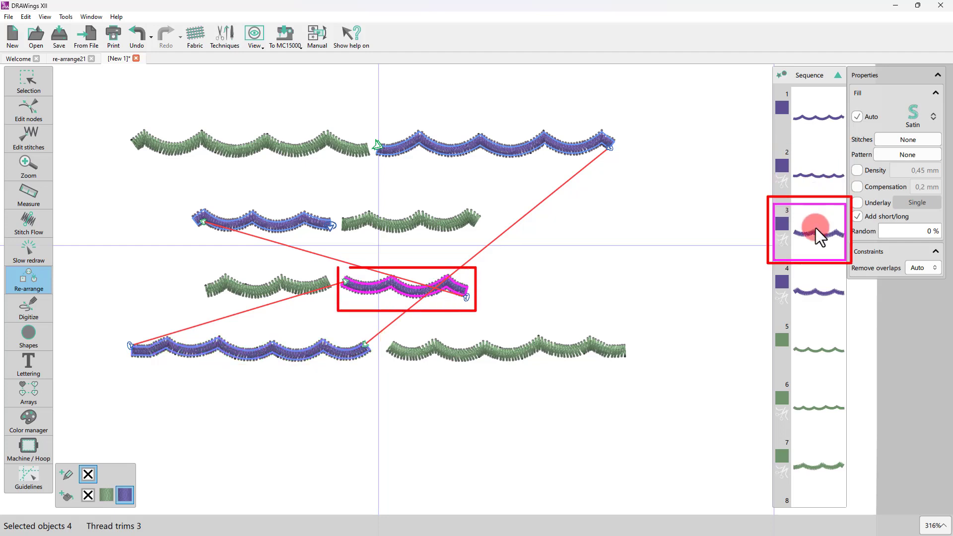
{"action": "left_click_drag", "start_coordinate": [820, 274], "coordinate": [780, 228]}
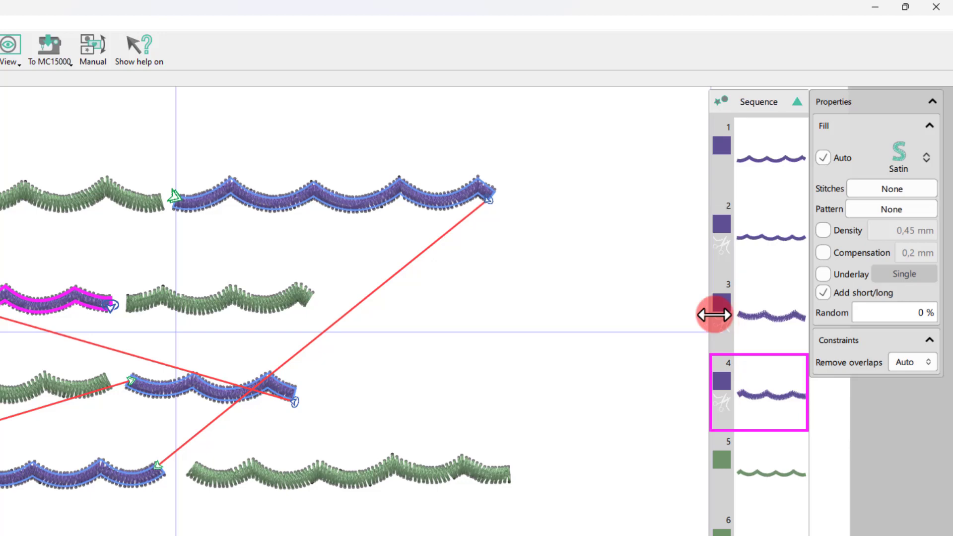
Set Trim to Off for sequence item 2.
{"action": "right_click", "coordinate": [727, 251]}
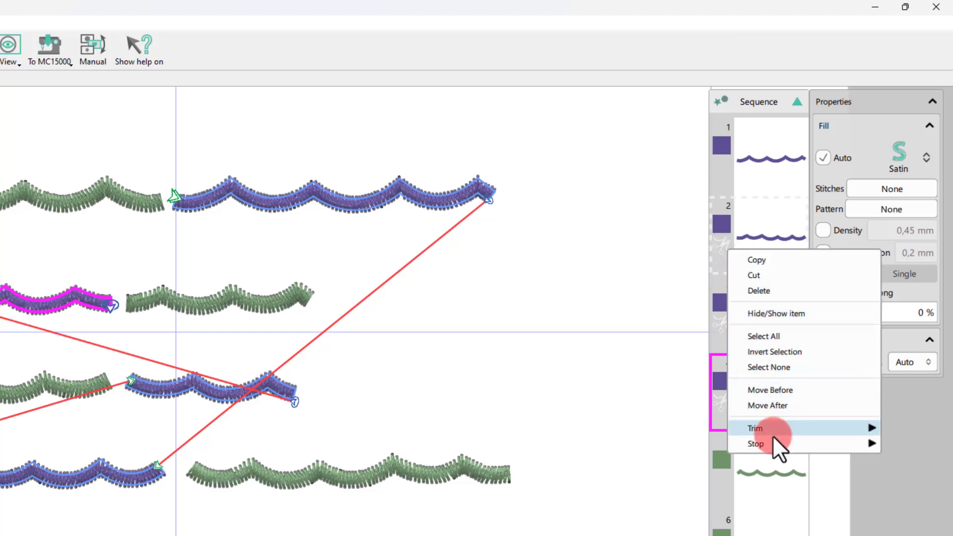
{"action": "mouse_move", "coordinate": [771, 428]}
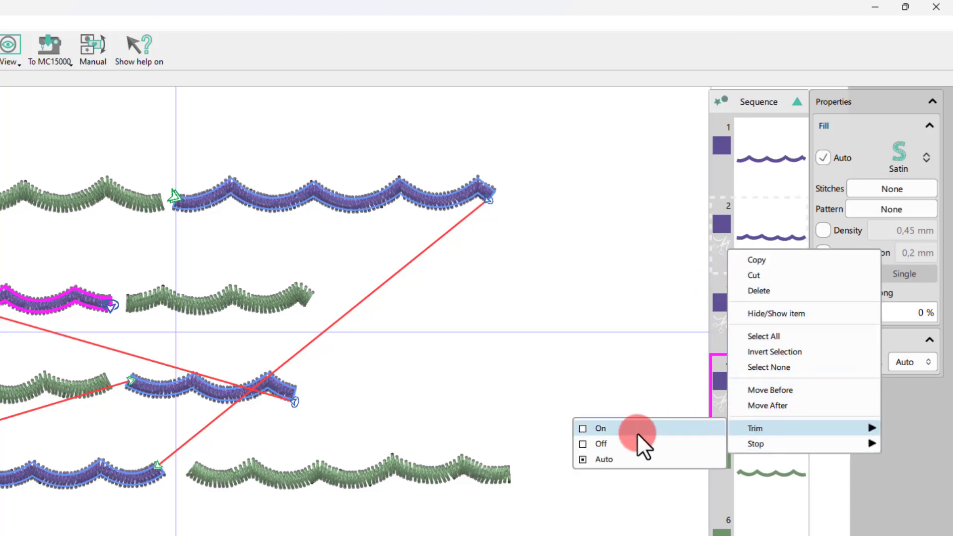
{"action": "left_click", "coordinate": [593, 442]}
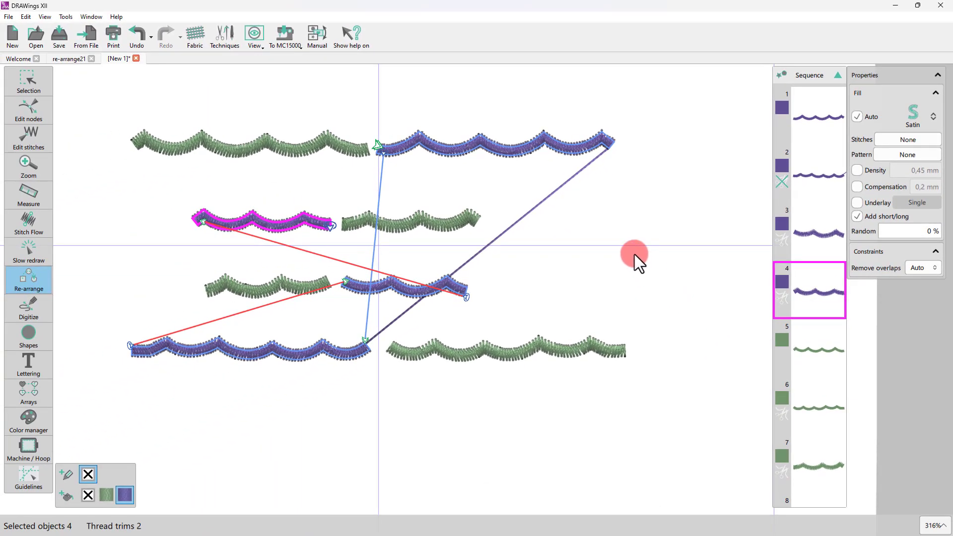
Deselect to check the stitch path, then view item 2's Stop submenu and close it unchanged.
{"action": "left_click", "coordinate": [635, 254]}
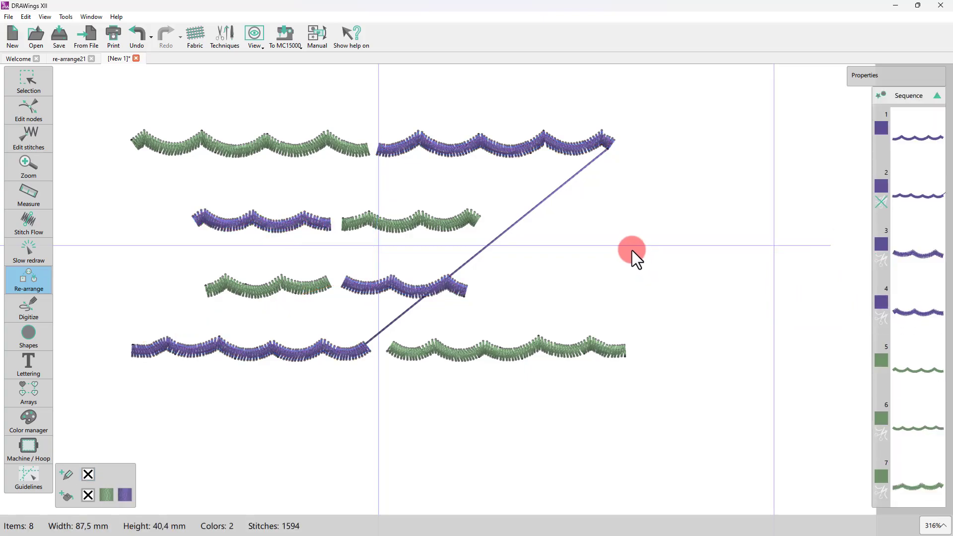
{"action": "left_click", "coordinate": [672, 296]}
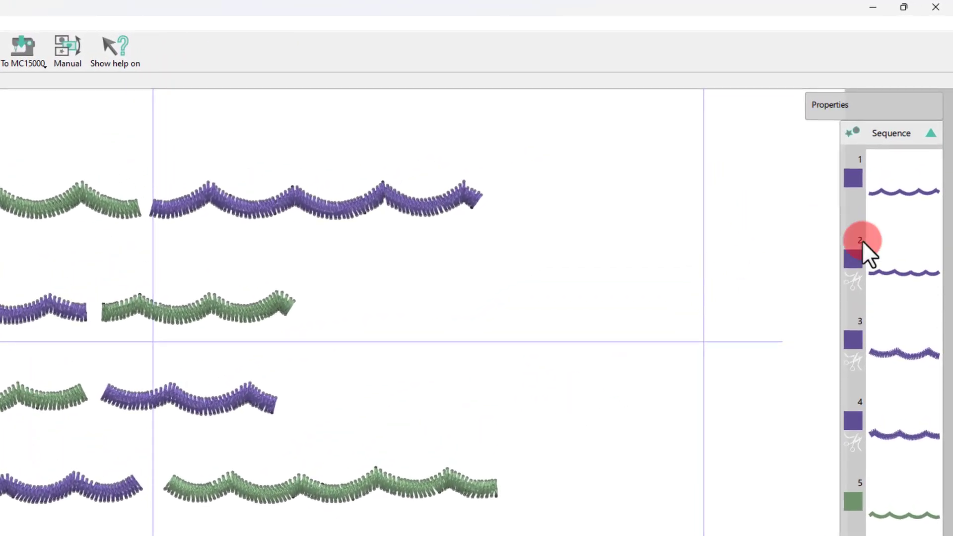
{"action": "right_click", "coordinate": [857, 276]}
{"action": "mouse_move", "coordinate": [847, 420]}
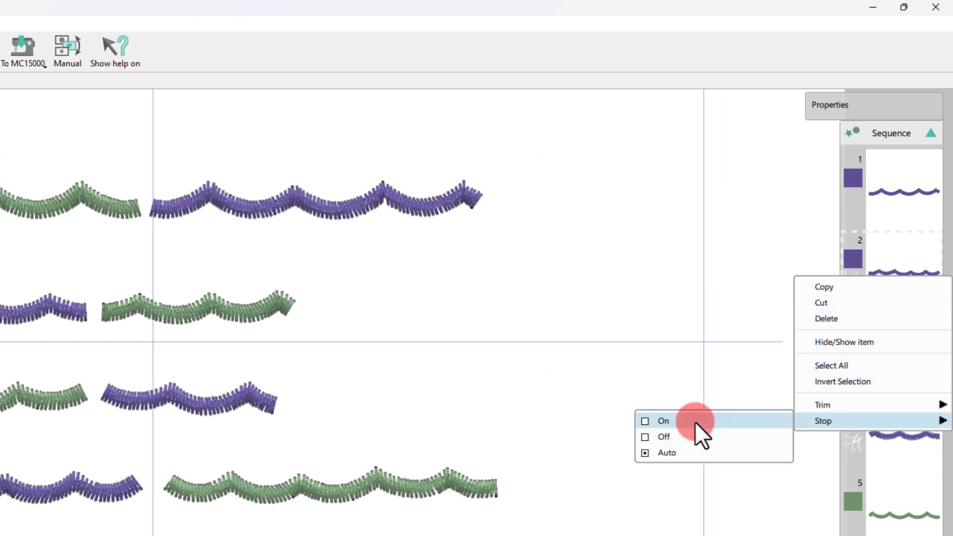
{"action": "left_click", "coordinate": [566, 372]}
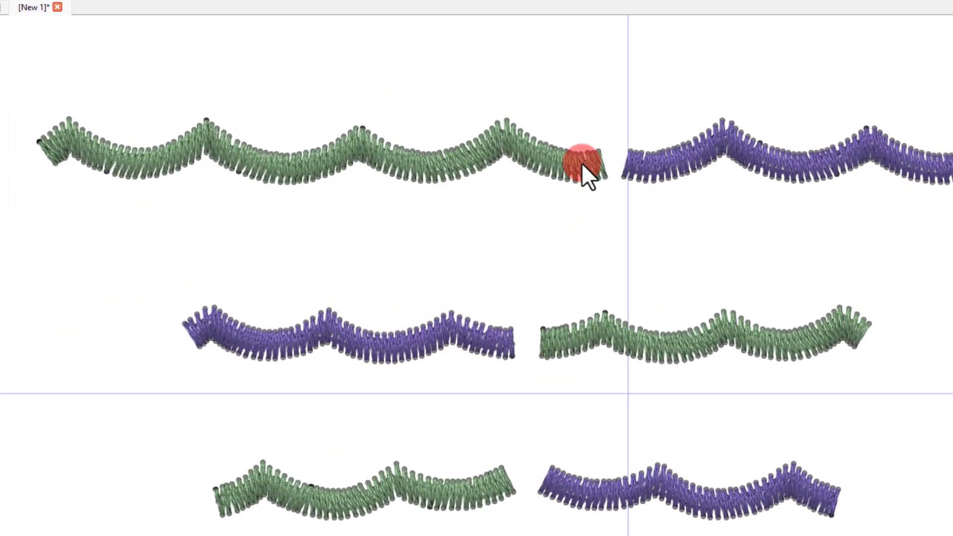
Move the top green wave's entry point from its left end to partway along its edge.
{"action": "left_click", "coordinate": [520, 180]}
{"action": "left_click_drag", "start_coordinate": [579, 175], "coordinate": [539, 345]}
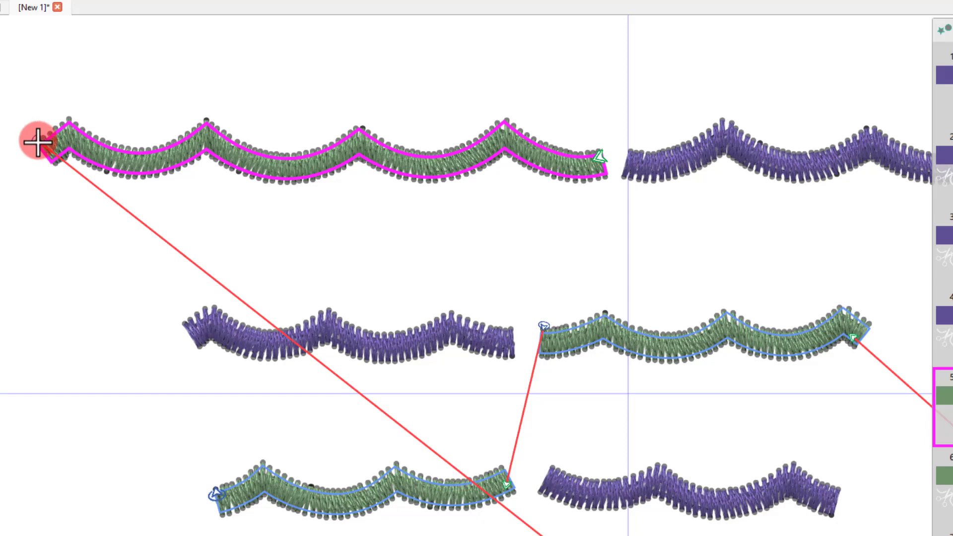
{"action": "left_click", "coordinate": [289, 180]}
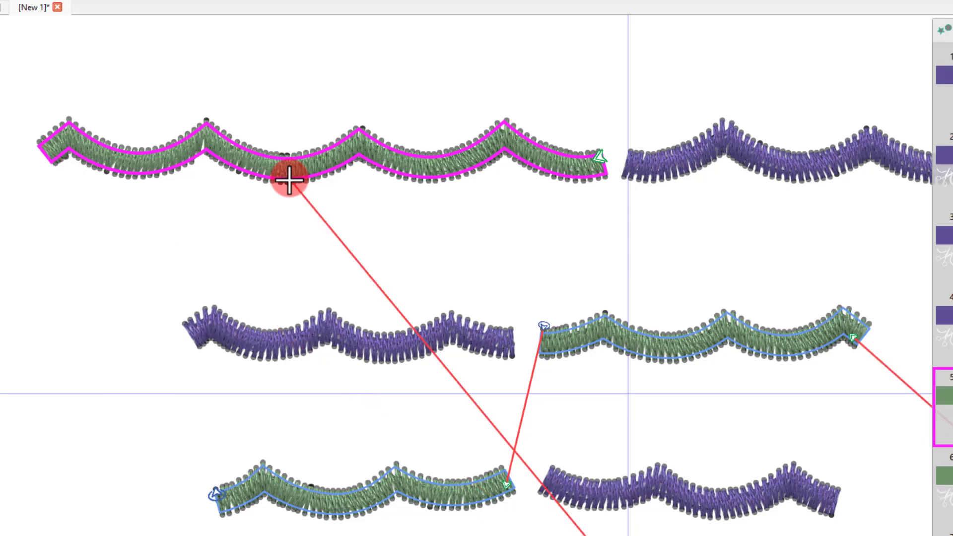
{"action": "left_click", "coordinate": [407, 215]}
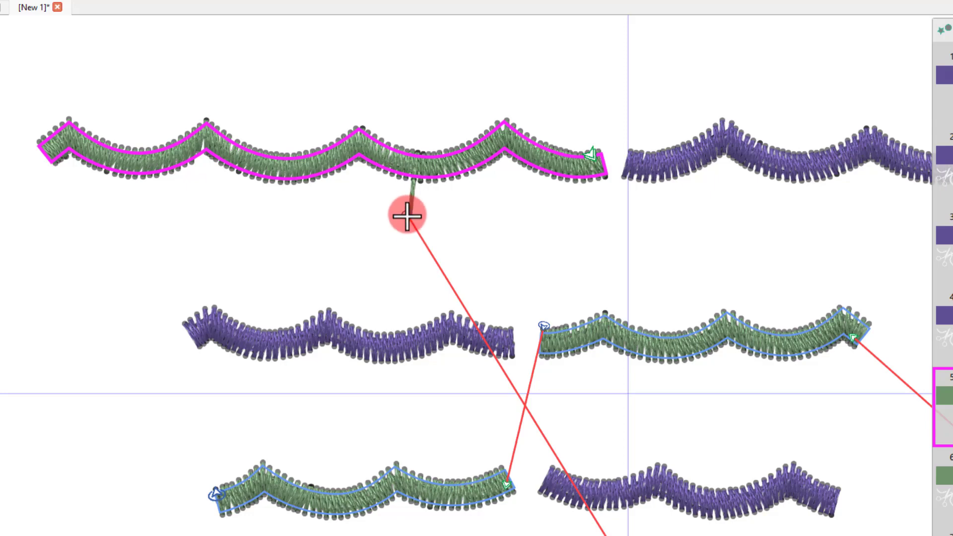
{"action": "left_click", "coordinate": [464, 174]}
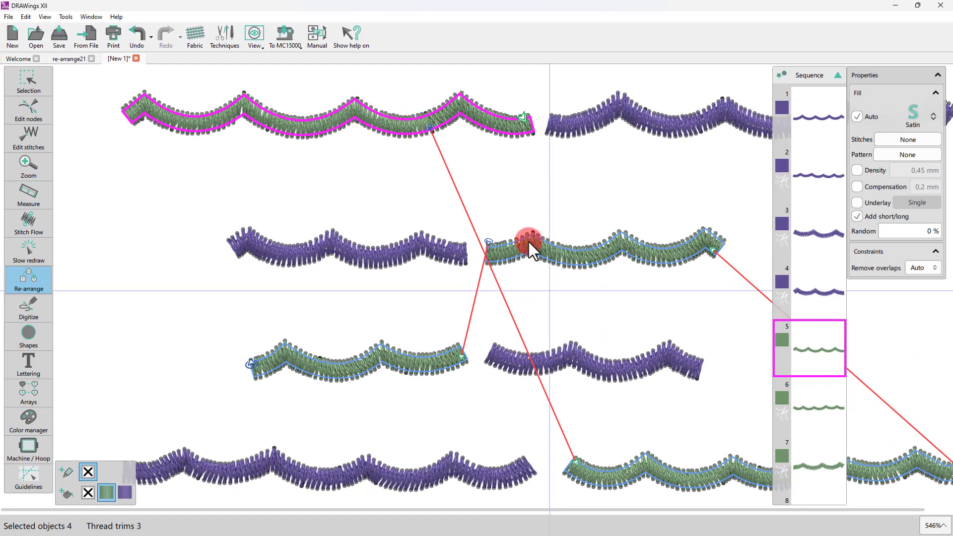
Alt-drag the green waves so the middle-right wave sews right after the top wave.
{"action": "left_click_drag", "start_coordinate": [532, 240], "coordinate": [465, 116]}
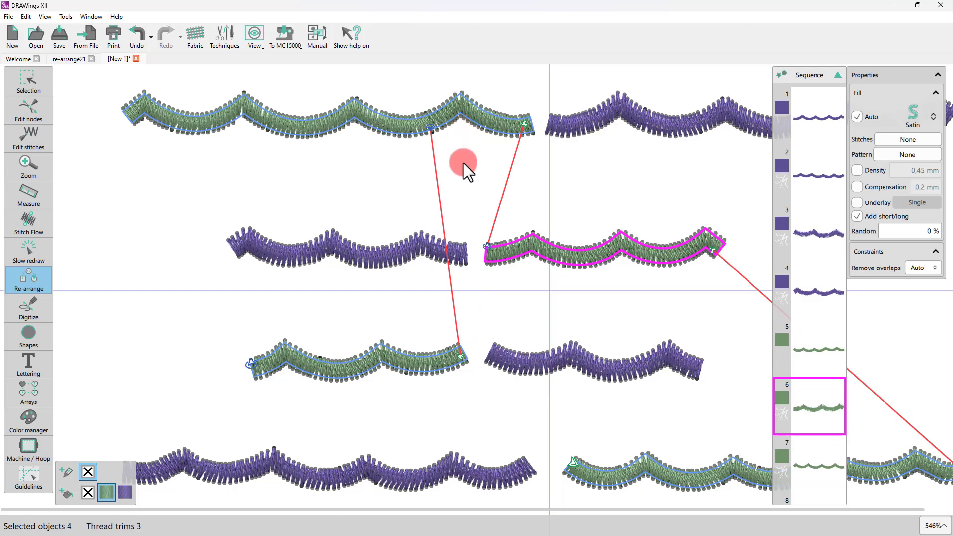
{"action": "left_click_drag", "start_coordinate": [410, 127], "coordinate": [320, 367]}
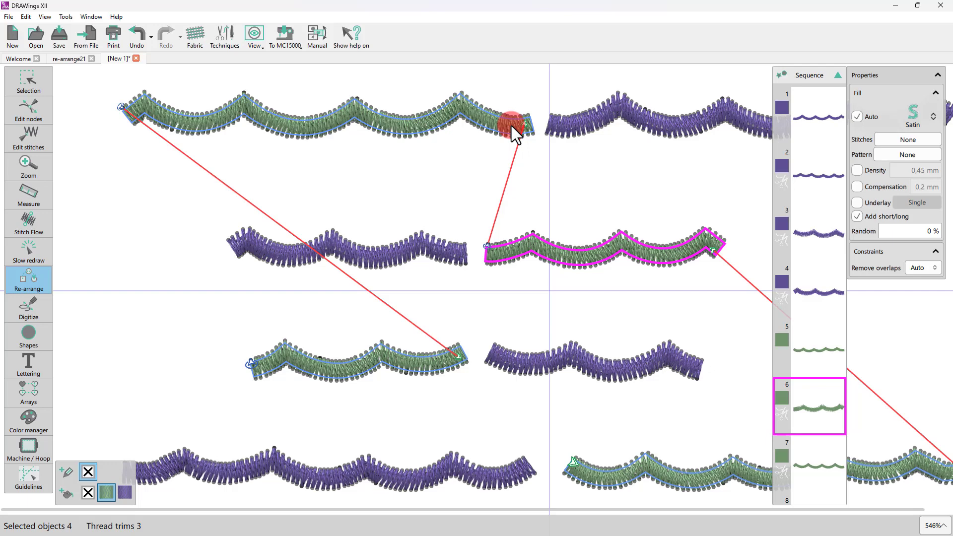
{"action": "left_click_drag", "start_coordinate": [511, 126], "coordinate": [516, 246]}
{"action": "key", "text": "alt"}
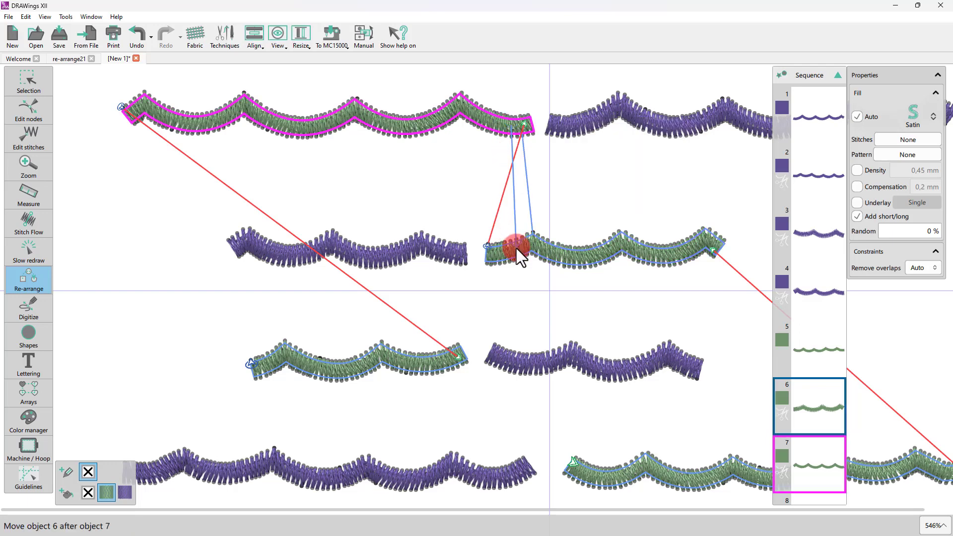
{"action": "left_click_drag", "start_coordinate": [516, 248], "coordinate": [516, 248]}
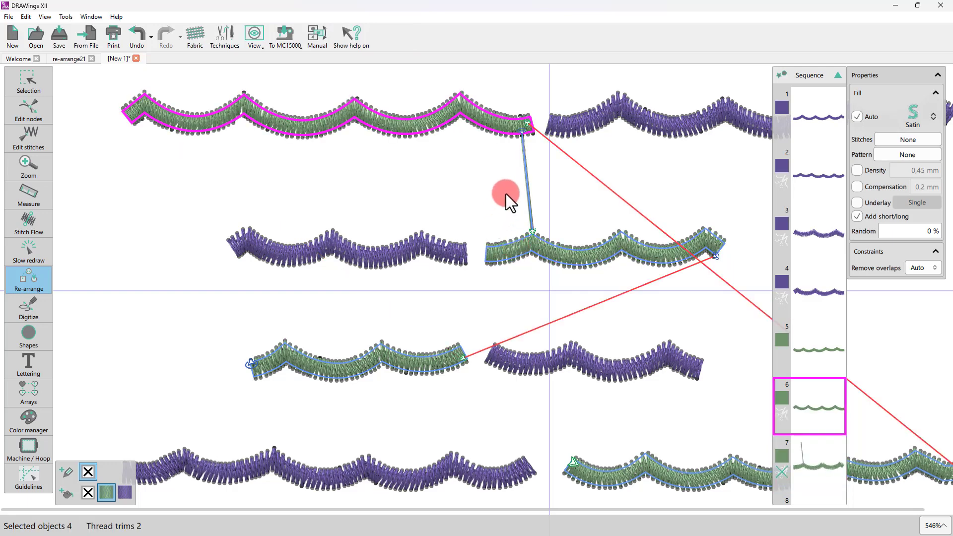
{"action": "left_click", "coordinate": [544, 183]}
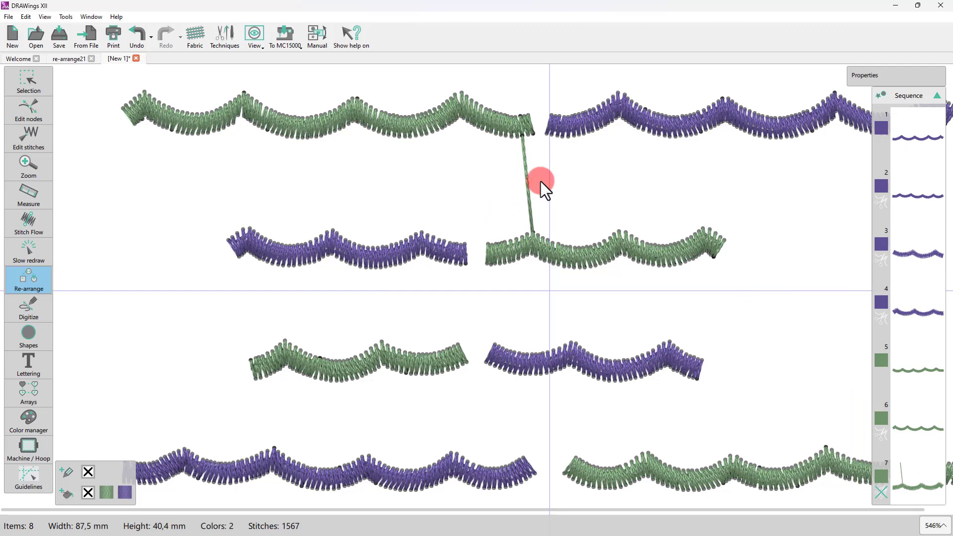
{"action": "left_click", "coordinate": [510, 124]}
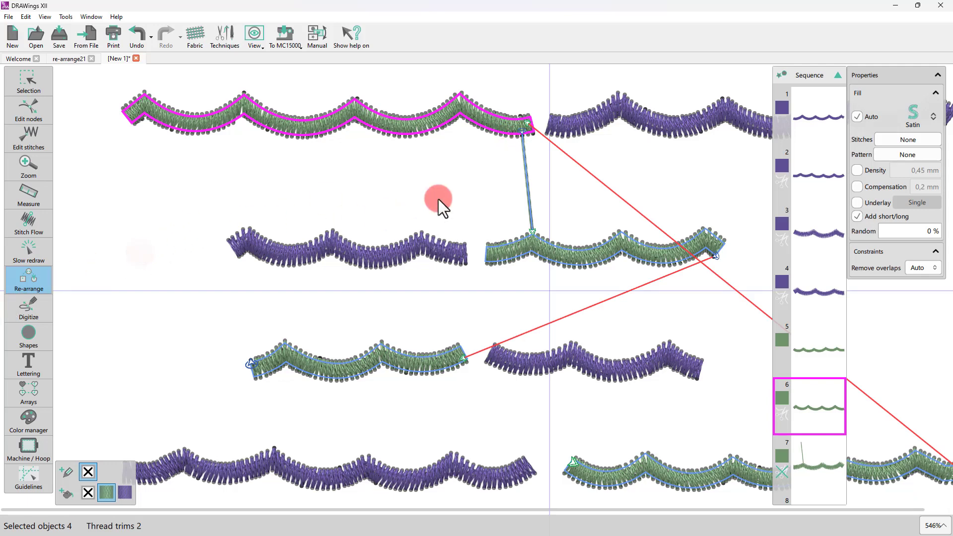
{"action": "left_click_drag", "start_coordinate": [502, 136], "coordinate": [512, 267]}
{"action": "key", "text": "alt"}
{"action": "scroll", "coordinate": [791, 374], "scroll_direction": "down", "scroll_amount": 1}
{"action": "left_click_drag", "start_coordinate": [787, 441], "coordinate": [792, 419]}
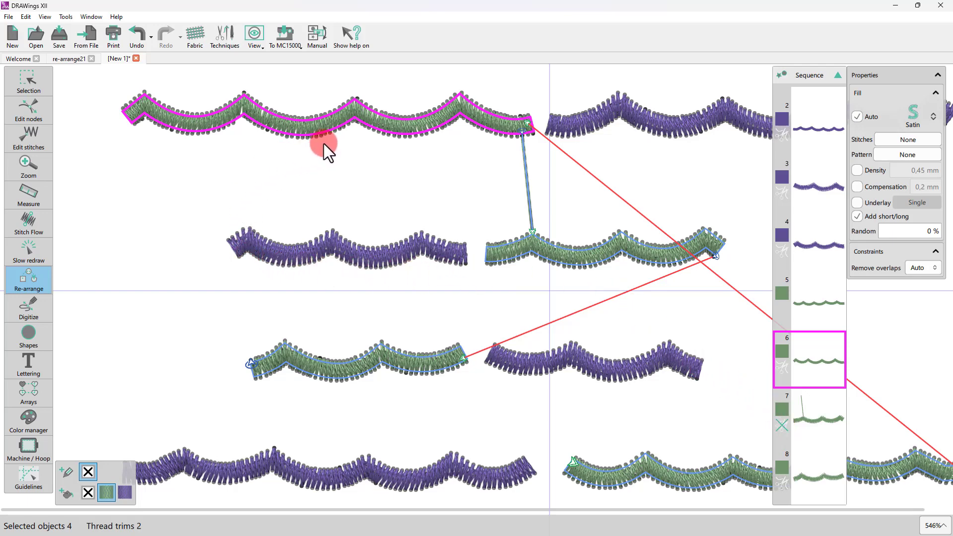
{"action": "left_click", "coordinate": [20, 88]}
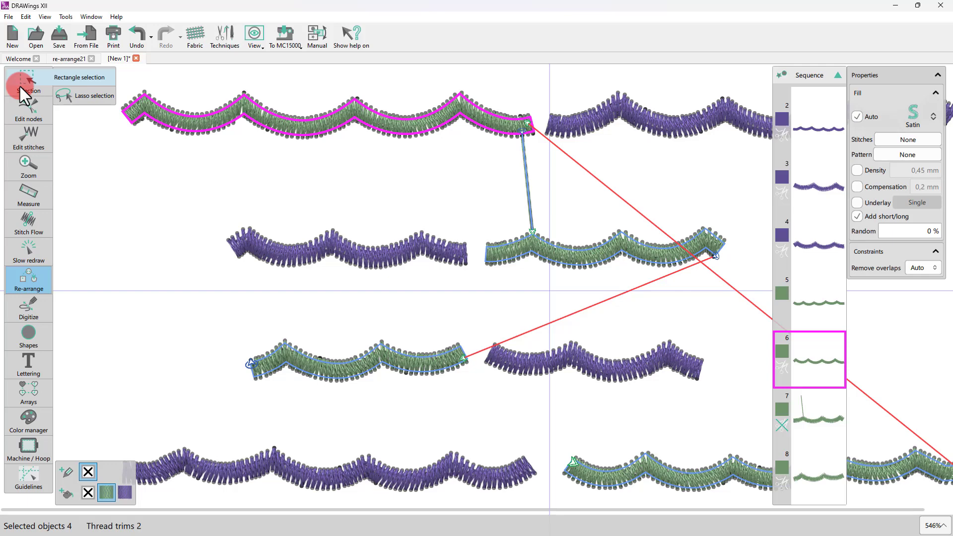
Select the top green wave with the Selection tool and start Change Entry Point.
{"action": "left_click", "coordinate": [20, 86]}
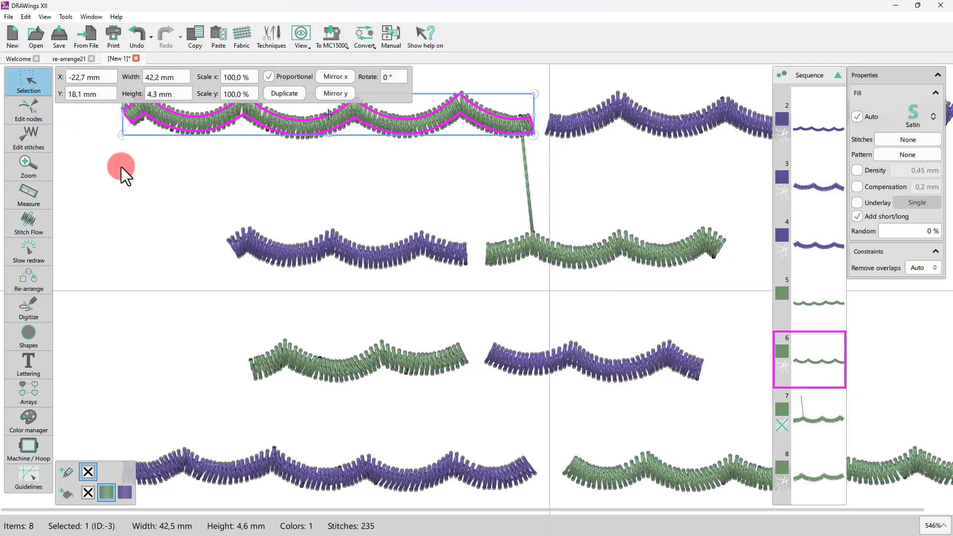
{"action": "left_click", "coordinate": [239, 195]}
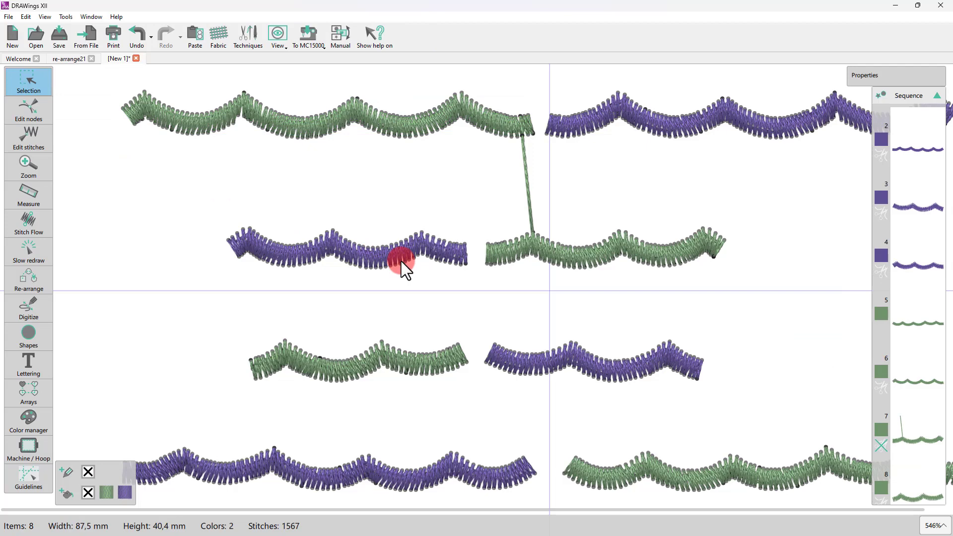
{"action": "left_click", "coordinate": [361, 121]}
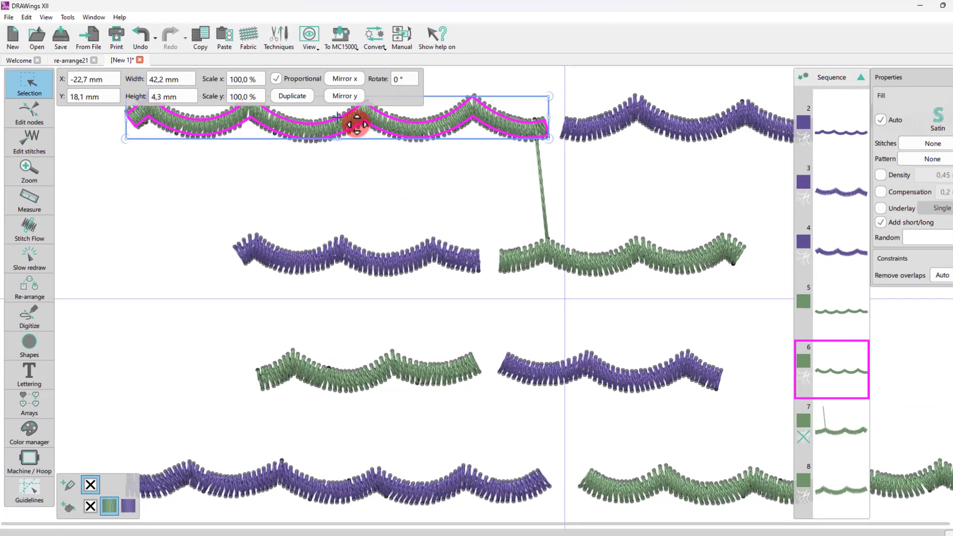
{"action": "right_click", "coordinate": [356, 124]}
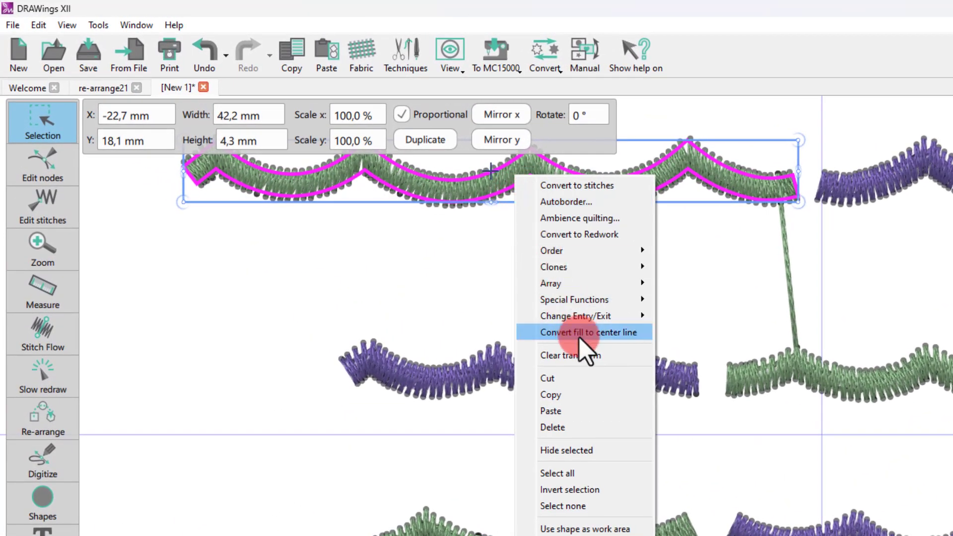
{"action": "mouse_move", "coordinate": [648, 316]}
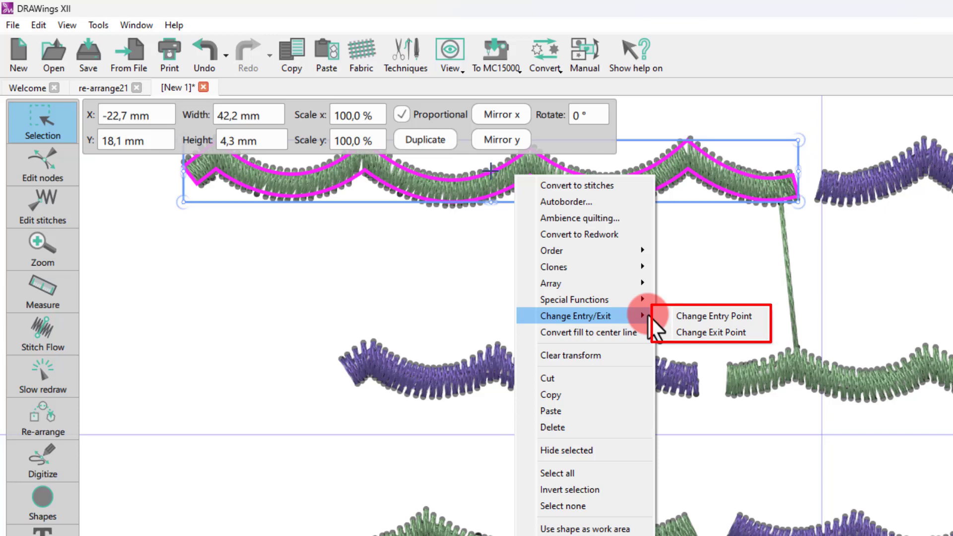
{"action": "left_click", "coordinate": [705, 319]}
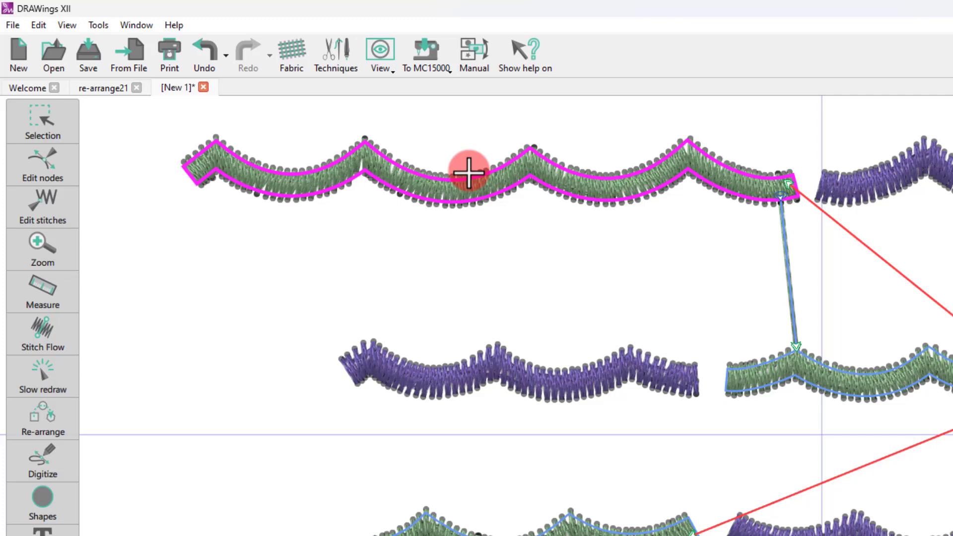
Place the top green wave's new entry point partway along its lower edge.
{"action": "left_click", "coordinate": [449, 203]}
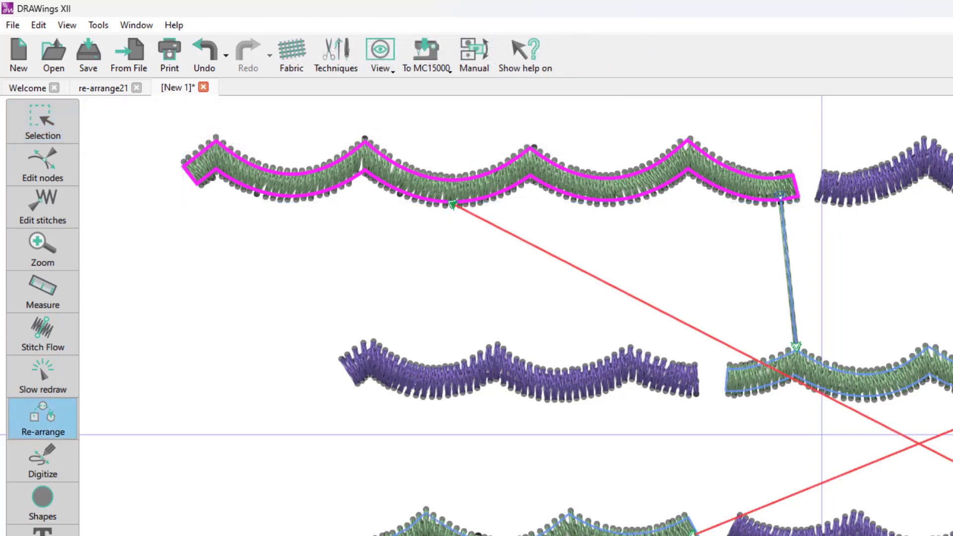
{"action": "left_click", "coordinate": [74, 454]}
{"action": "left_click", "coordinate": [329, 332]}
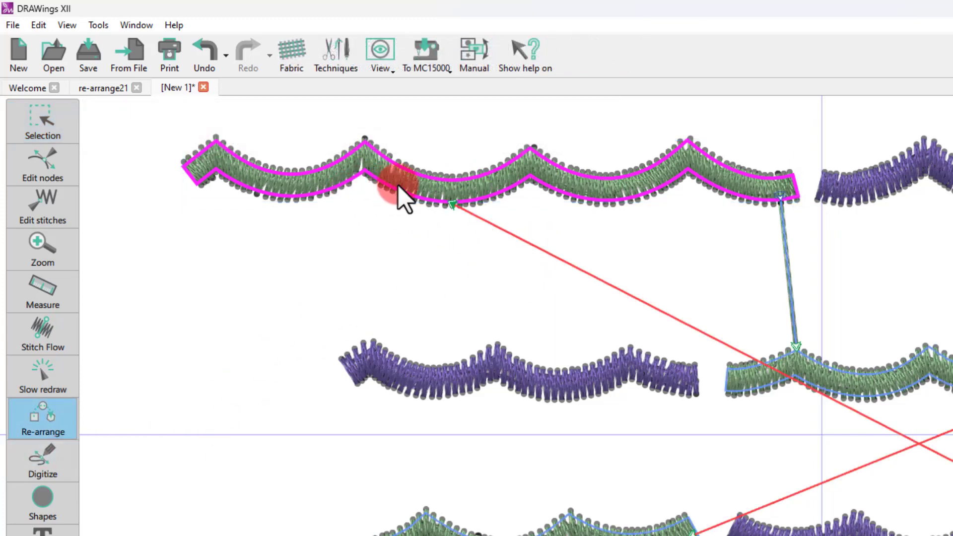
{"action": "left_click", "coordinate": [453, 205]}
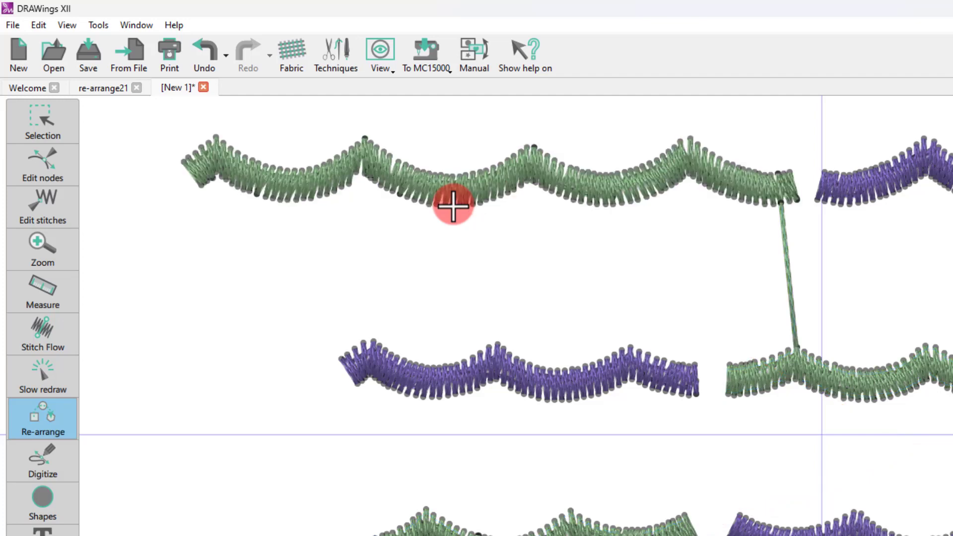
Reselect the top green wave and bring up its Change Entry/Exit options.
{"action": "left_click", "coordinate": [455, 196]}
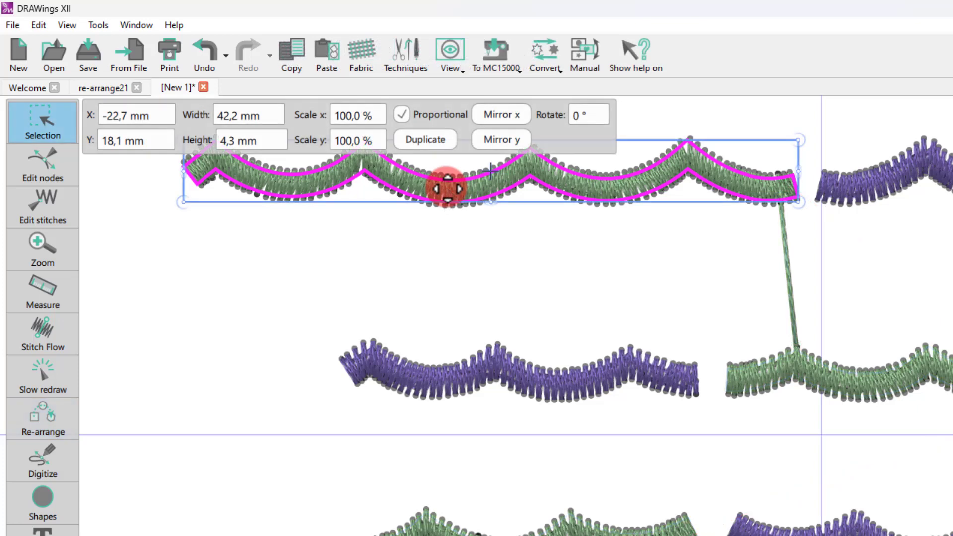
{"action": "right_click", "coordinate": [447, 187]}
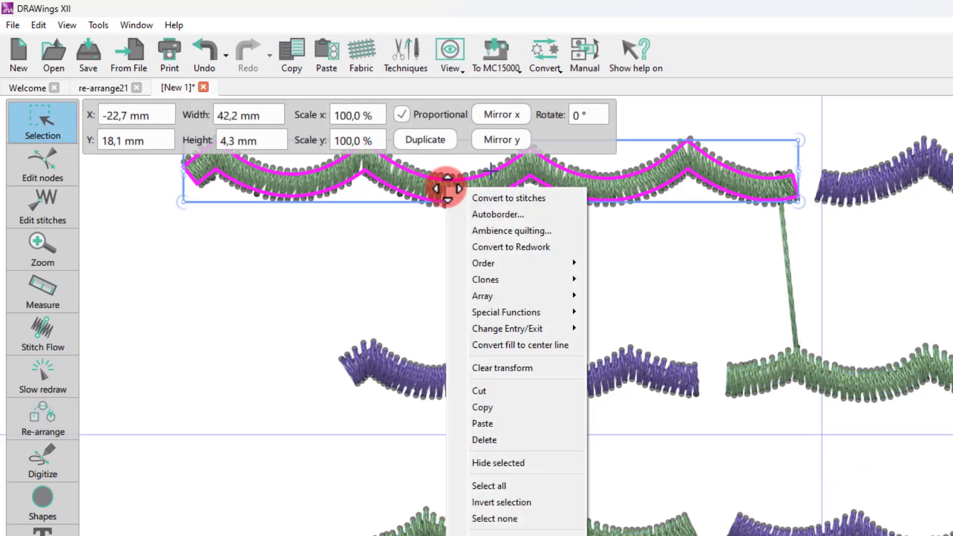
{"action": "mouse_move", "coordinate": [519, 329]}
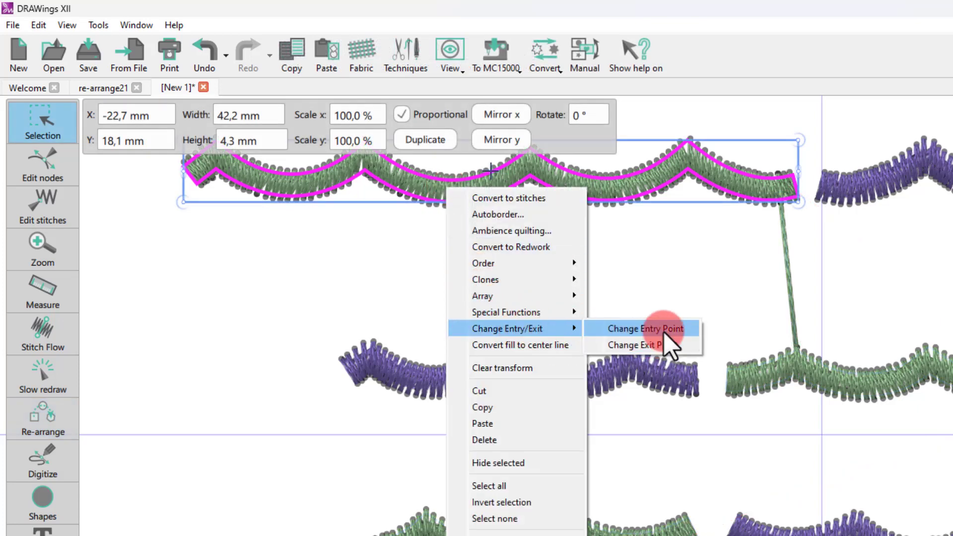